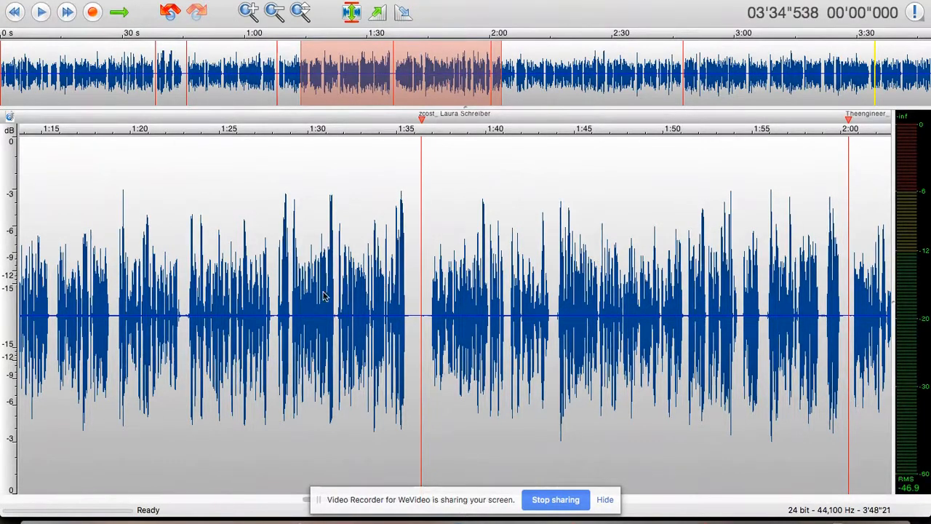
Step: Load the saved LauraS-comm effect stack and select its AUDynamicsProcessor entry
scroll(324, 295, "left", 15)
scroll(329, 297, "right", 20)
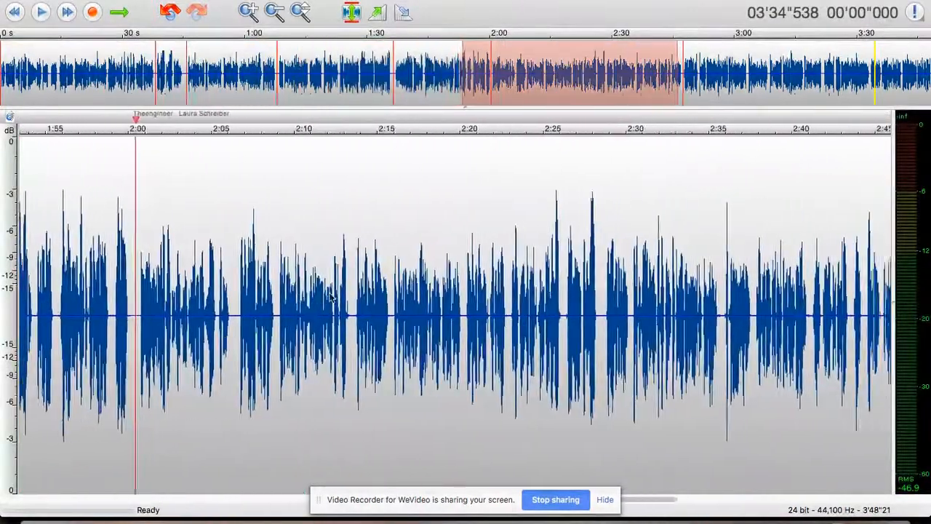
scroll(330, 297, "right", 10)
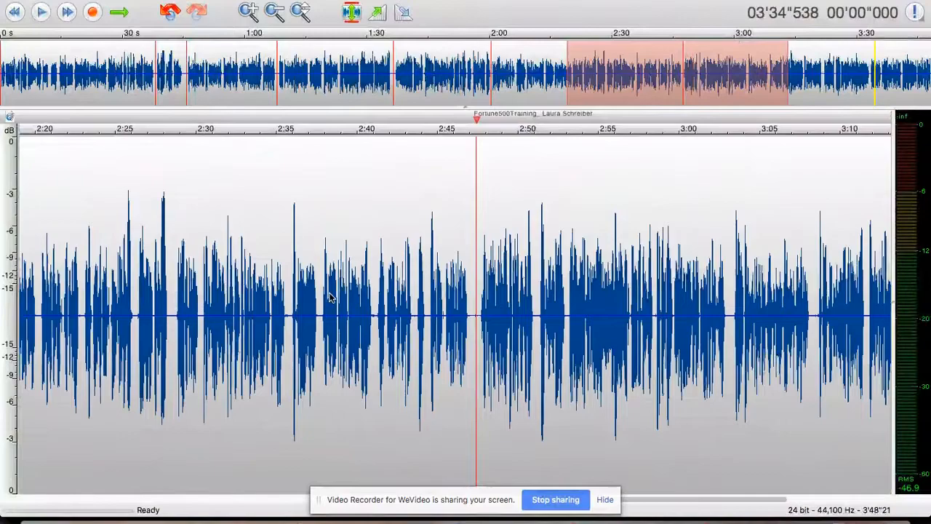
scroll(330, 297, "right", 14)
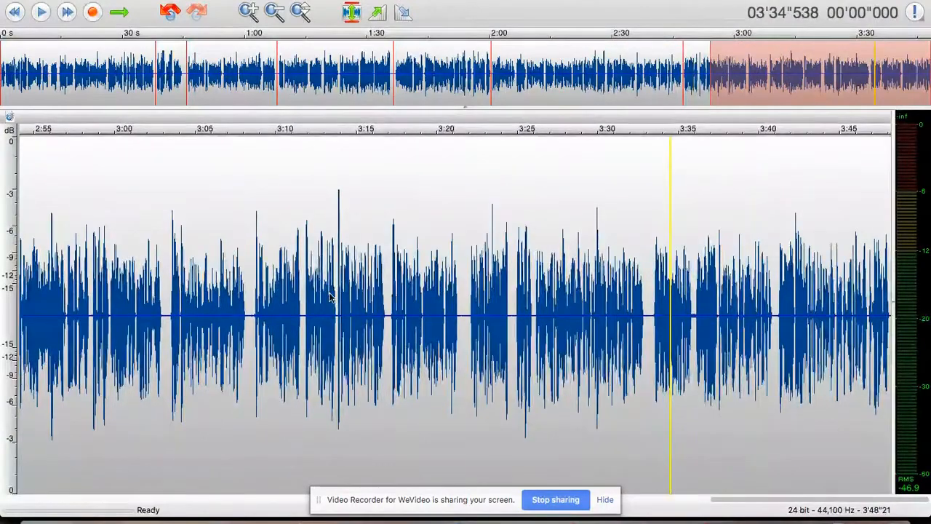
scroll(330, 296, "left", 20)
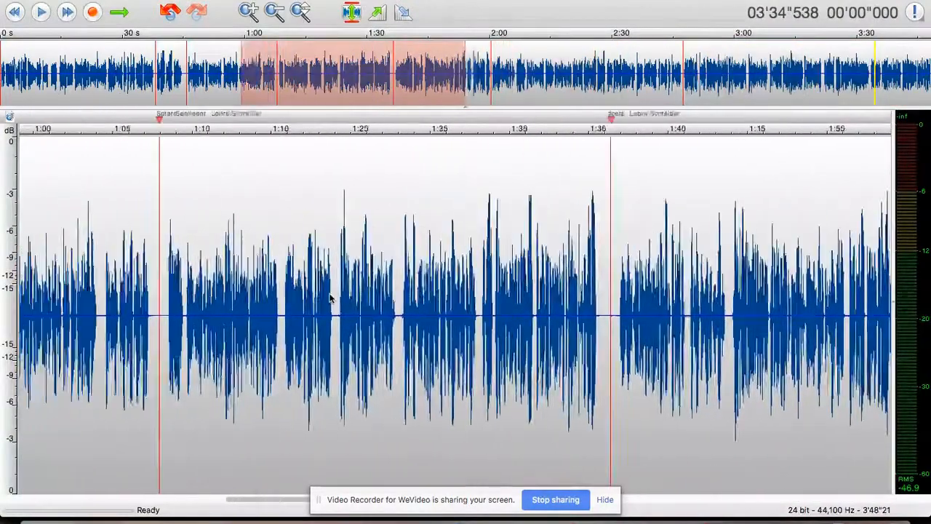
scroll(330, 297, "left", 13)
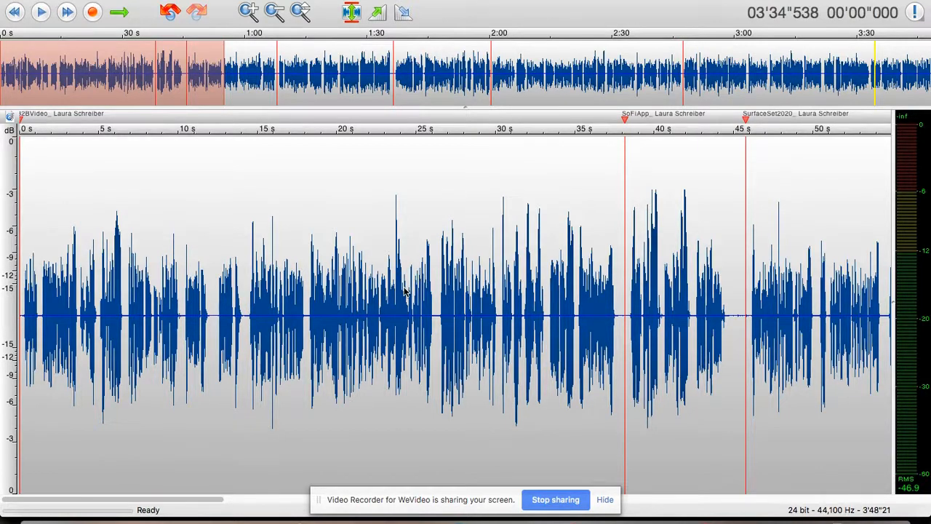
left_click(295, 1)
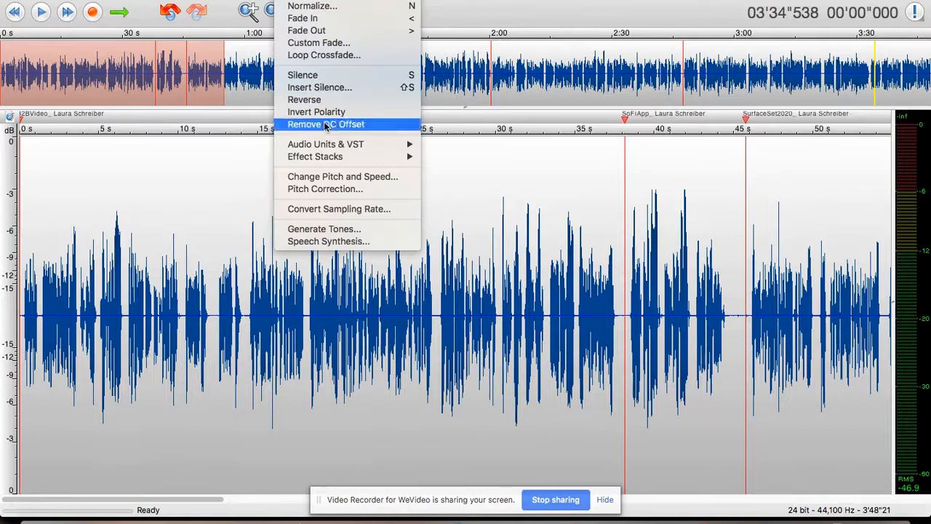
mouse_move(327, 157)
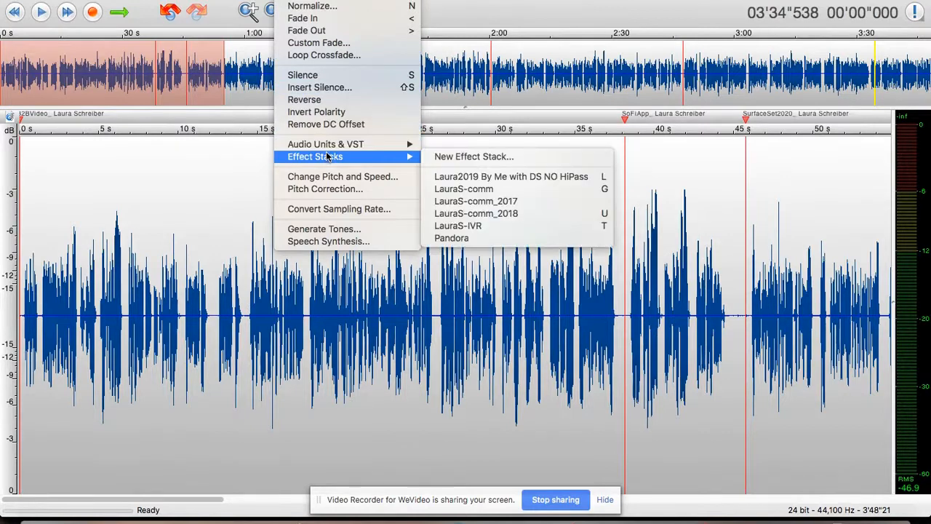
left_click(459, 214)
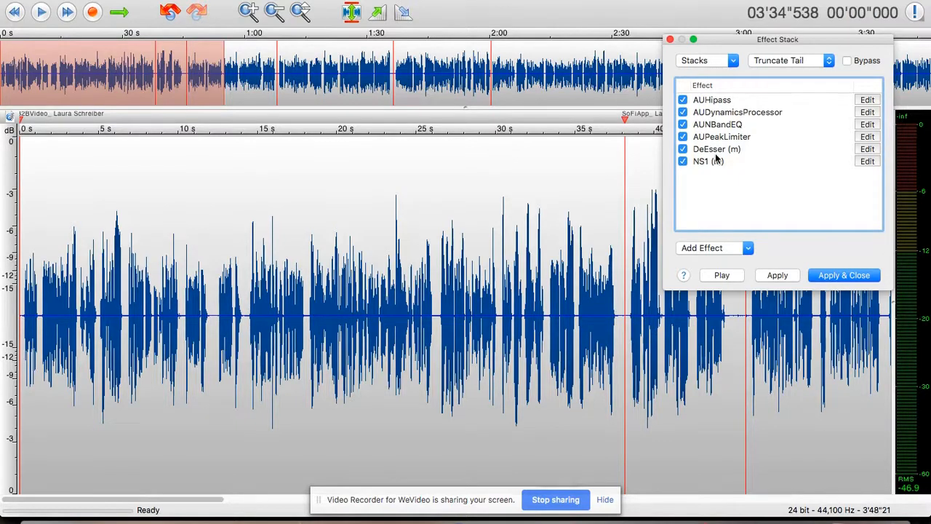
left_click(700, 114)
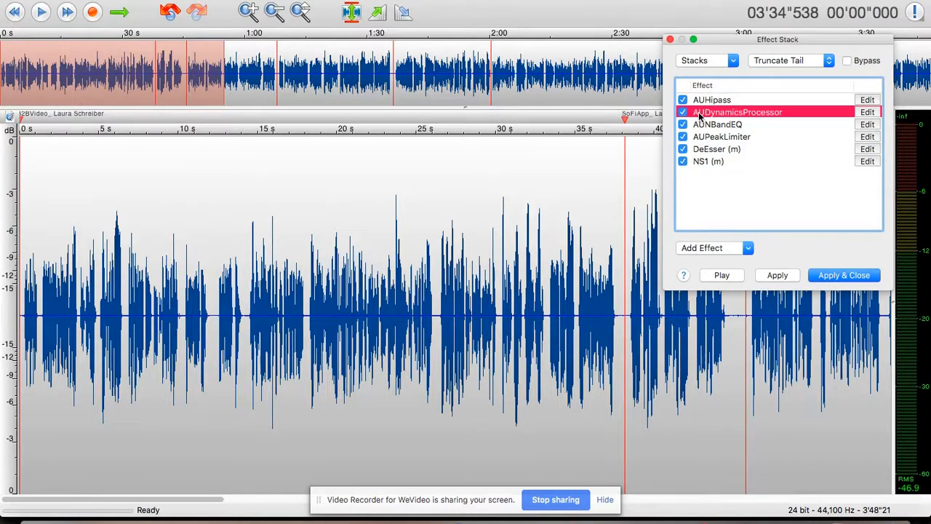
Step: Open the settings windows for the stack's AUDynamicsProcessor and AUNBandEQ
left_click(867, 113)
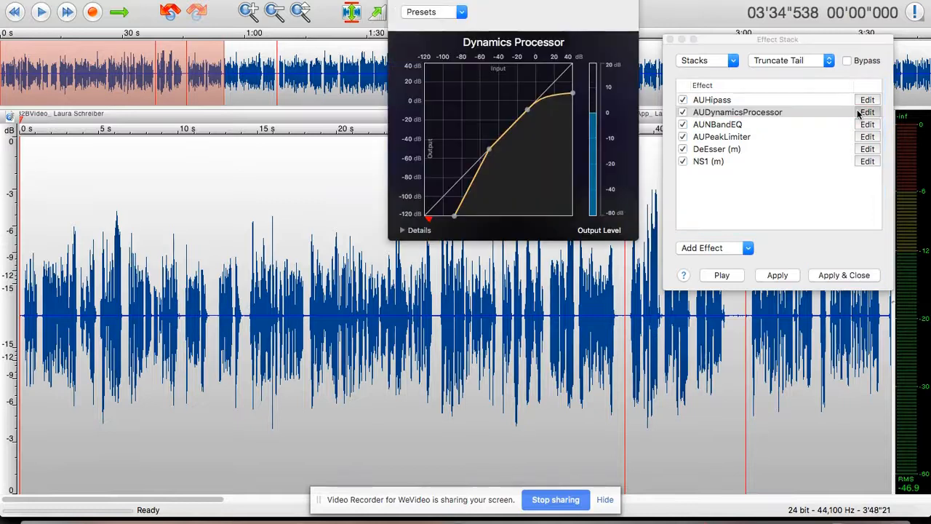
left_click(864, 127)
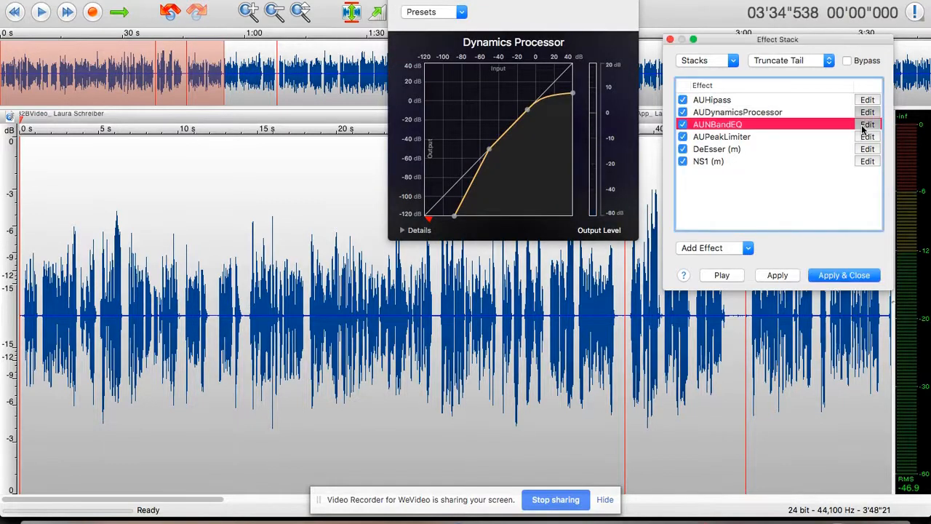
left_click(866, 125)
left_click(866, 126)
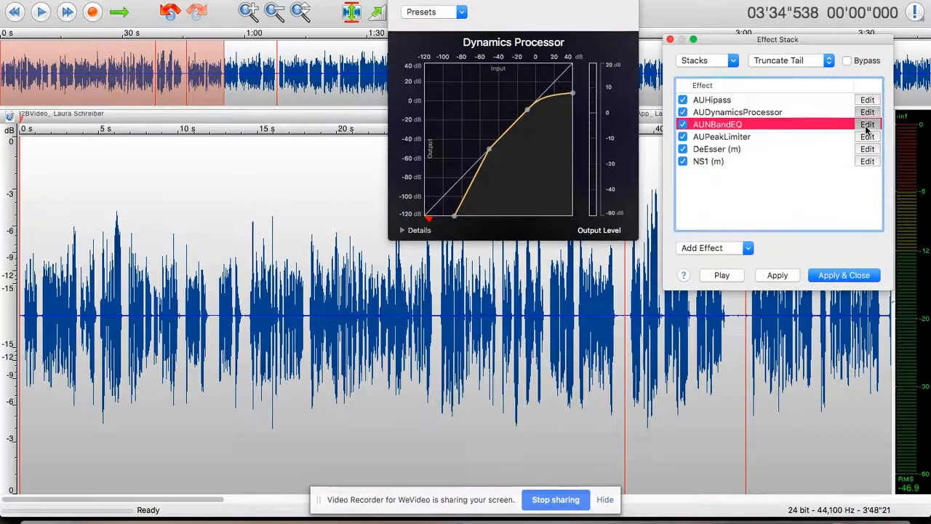
left_click(866, 127)
left_click(866, 126)
Step: Open the AUPeakLimiter settings and move its window off the EQ
left_click(866, 137)
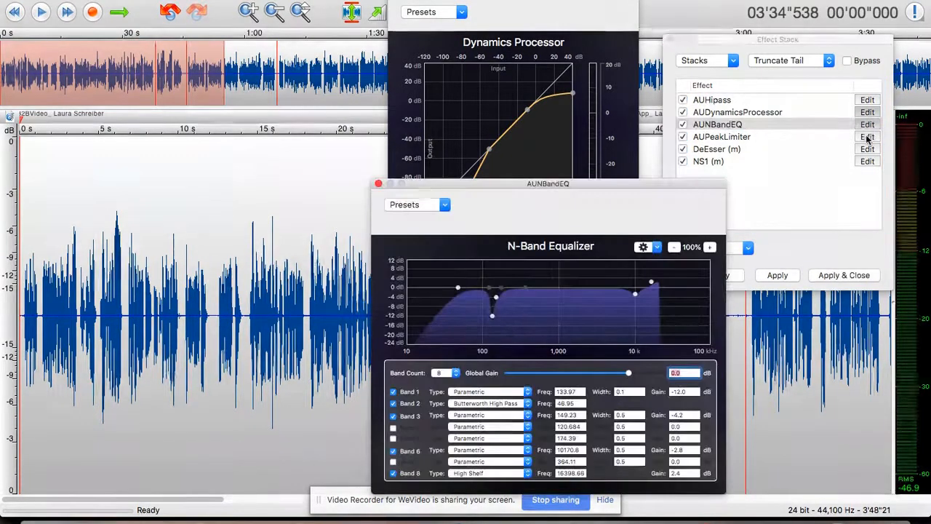
left_click(867, 137)
left_click(867, 136)
left_click(866, 137)
left_click(867, 137)
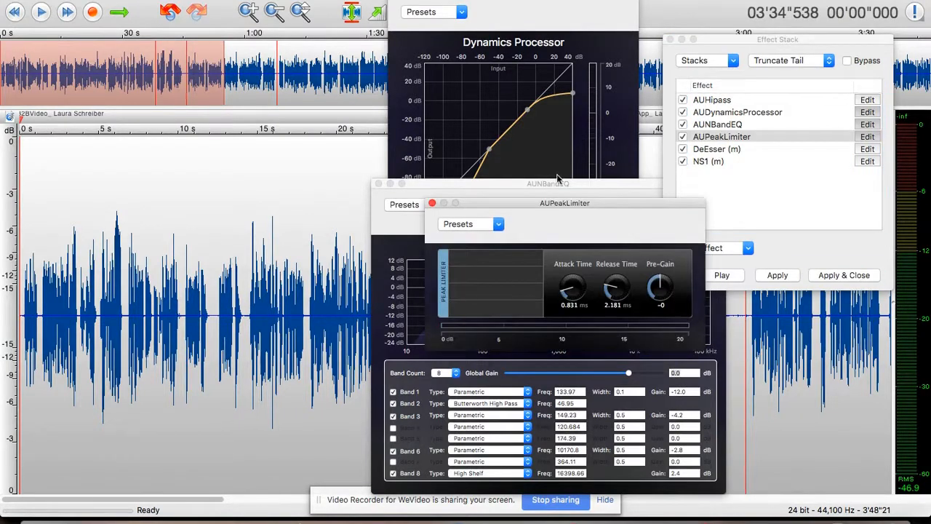
left_click_drag(548, 205, 148, 44)
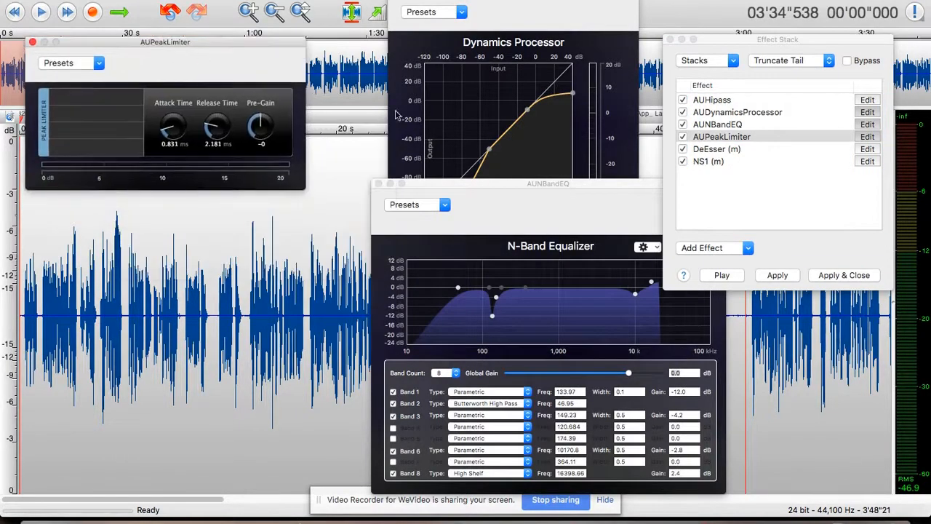
Step: Open the NS1 (m) settings, move the window aside, then close it
left_click(867, 162)
left_click(867, 161)
left_click_drag(521, 1, 242, 161)
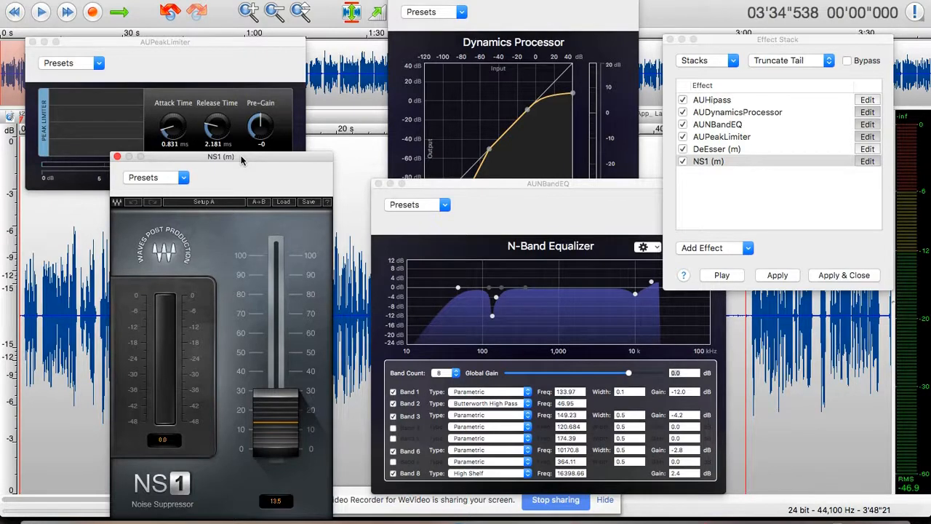
left_click(117, 156)
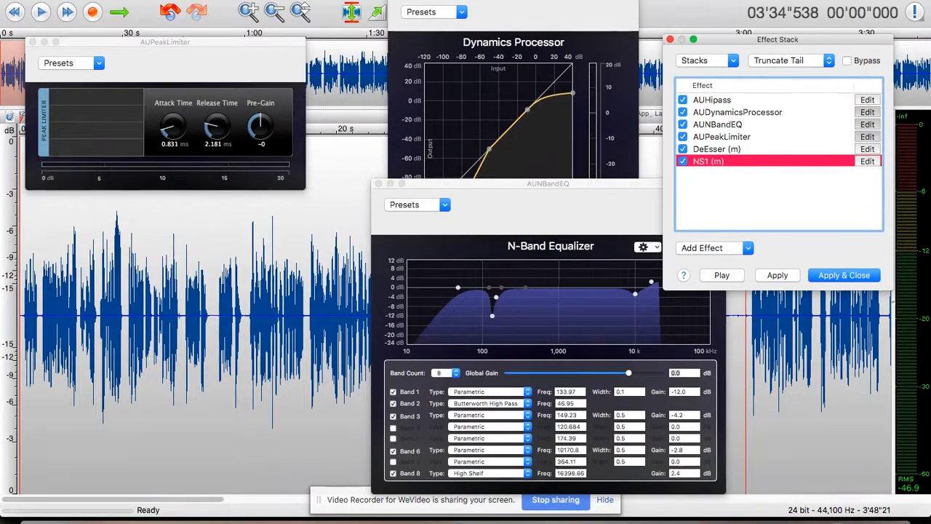
Step: Choose New Effect Stack… from Effects > Effect Stacks
left_click(294, 1)
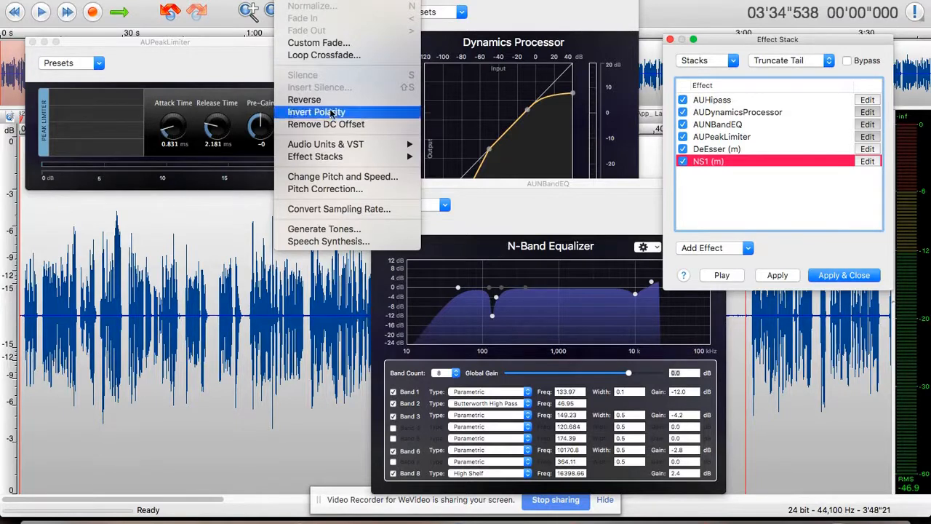
mouse_move(333, 146)
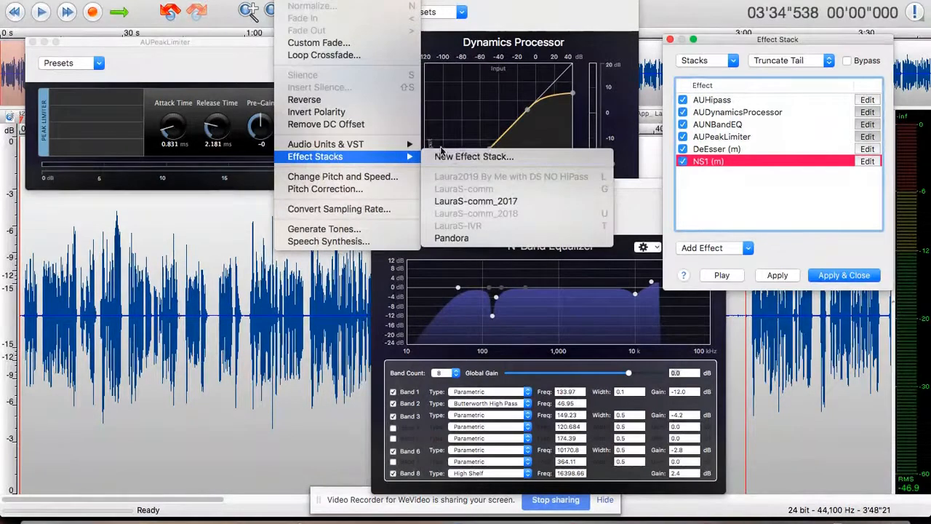
left_click(473, 156)
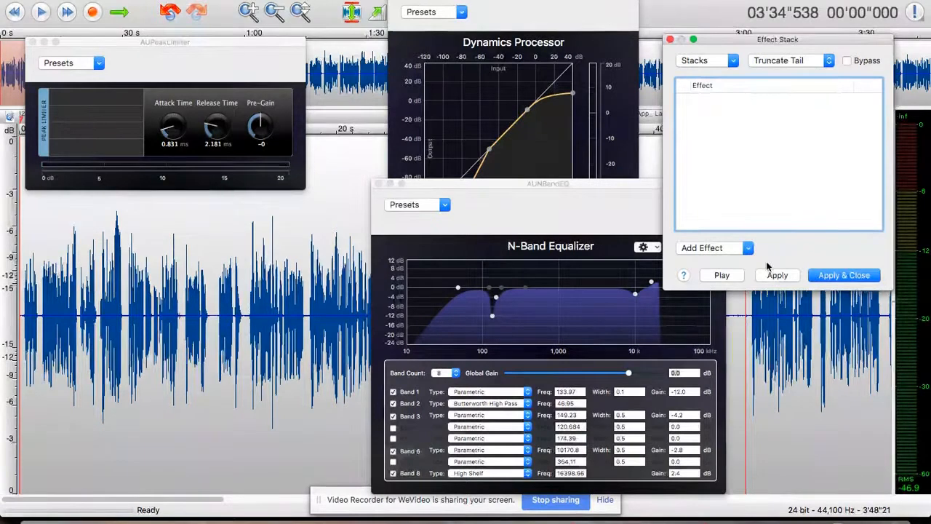
Step: Add Apple's AUDynamicsProcessor to the new stack, view its settings, then close them
left_click(745, 248)
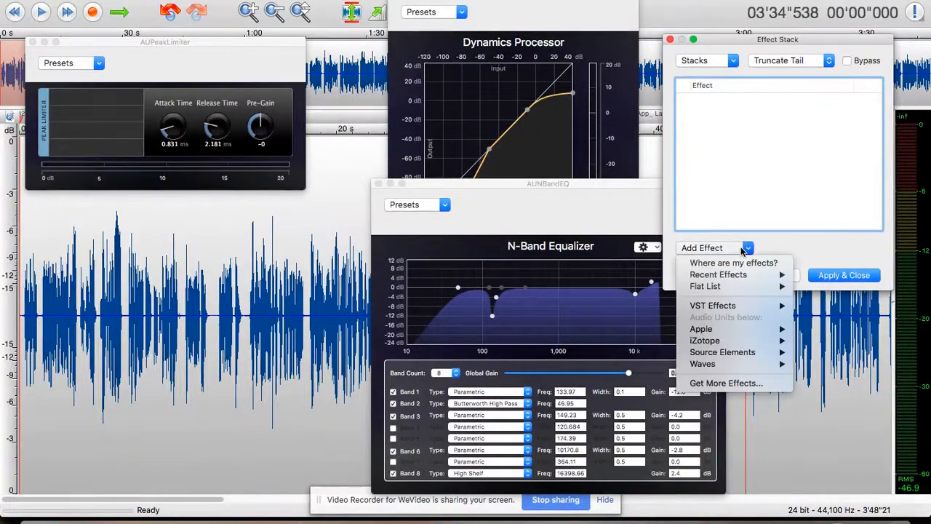
mouse_move(750, 331)
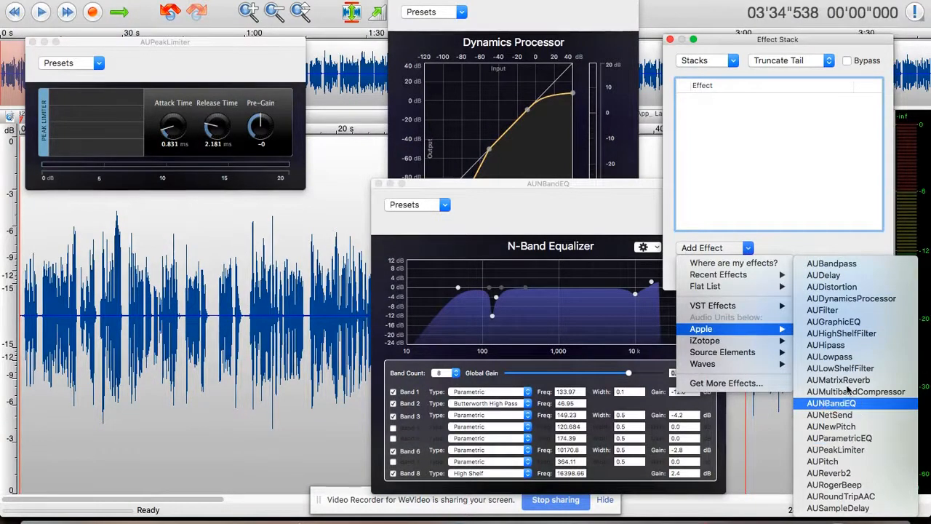
left_click(867, 306)
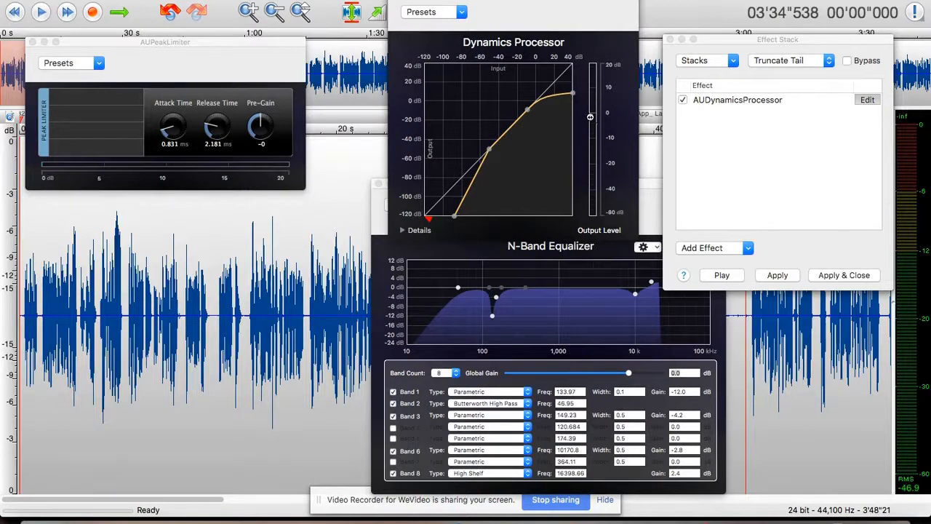
left_click(859, 100)
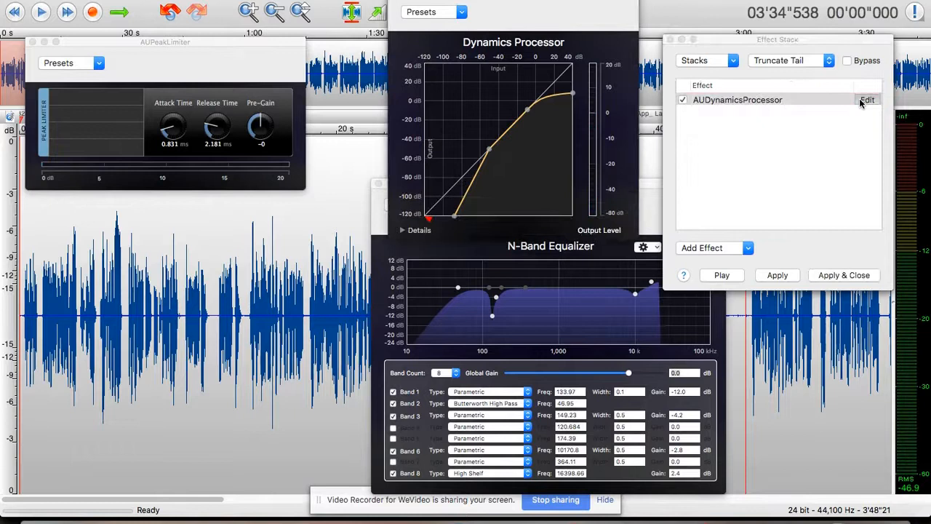
left_click_drag(609, 1, 420, 123)
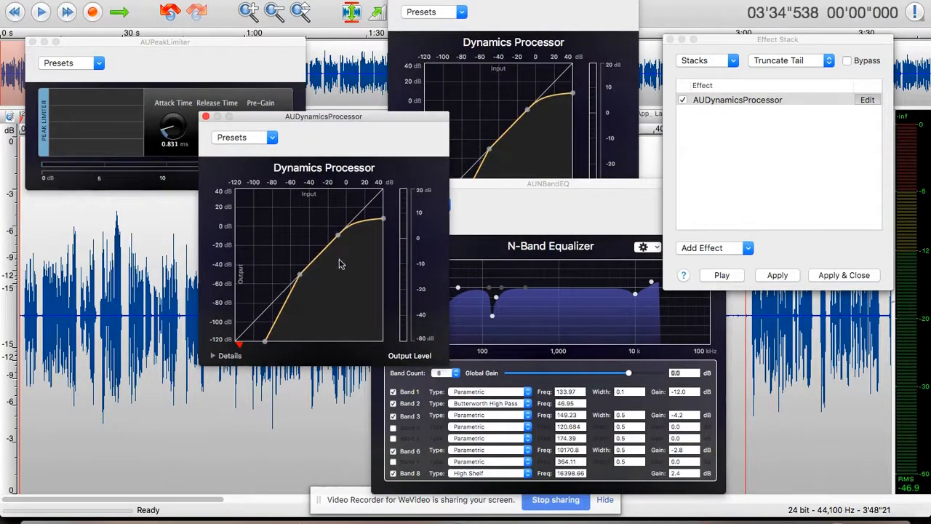
left_click(206, 117)
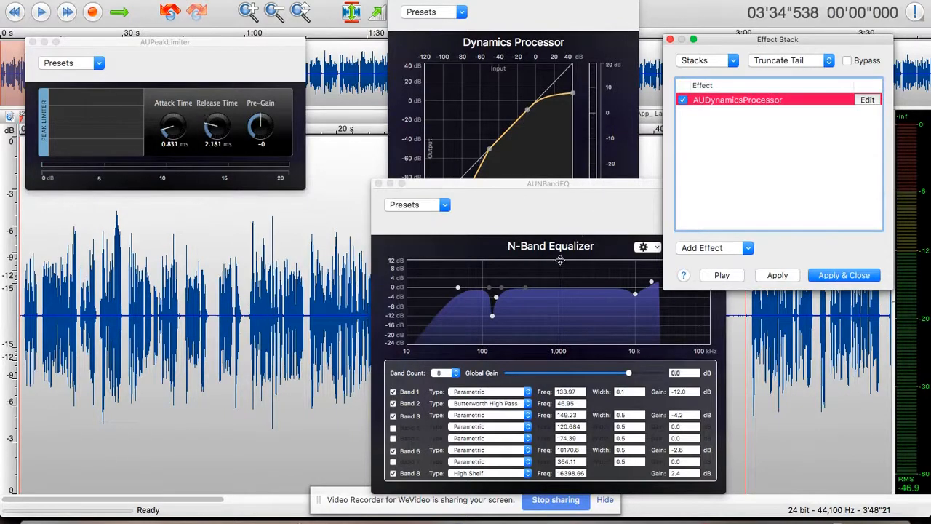
Step: Add AUNBandEQ as the second effect, then close the equalizer and dynamics editors
left_click(748, 248)
mouse_move(752, 312)
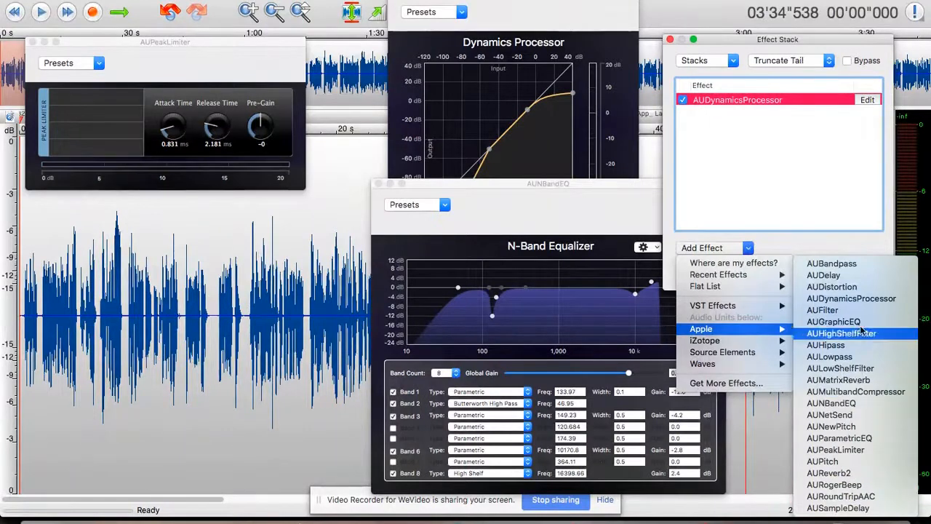
left_click(863, 406)
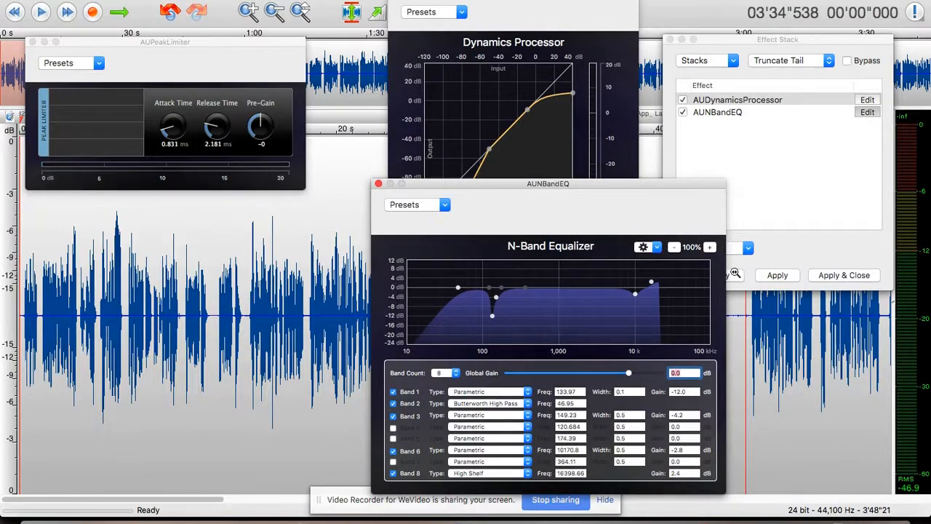
left_click_drag(675, 185, 568, 202)
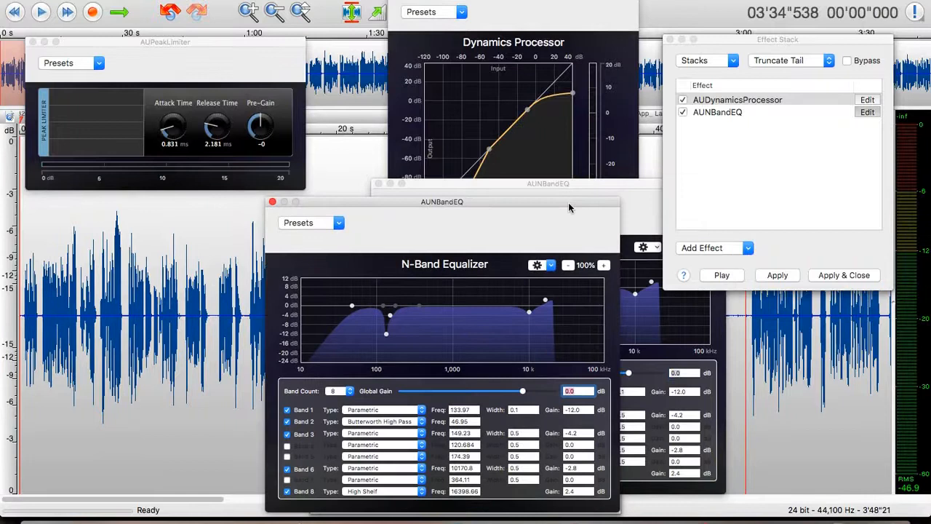
left_click(273, 202)
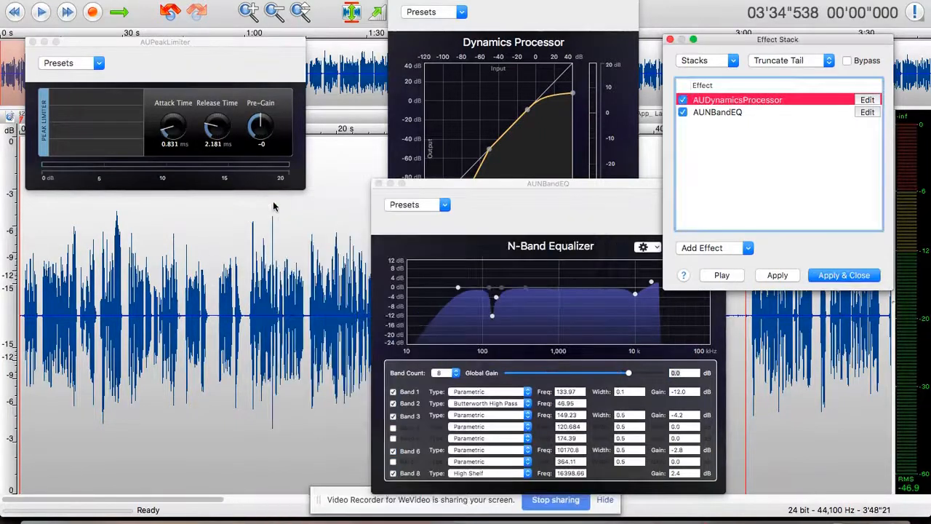
left_click(377, 183)
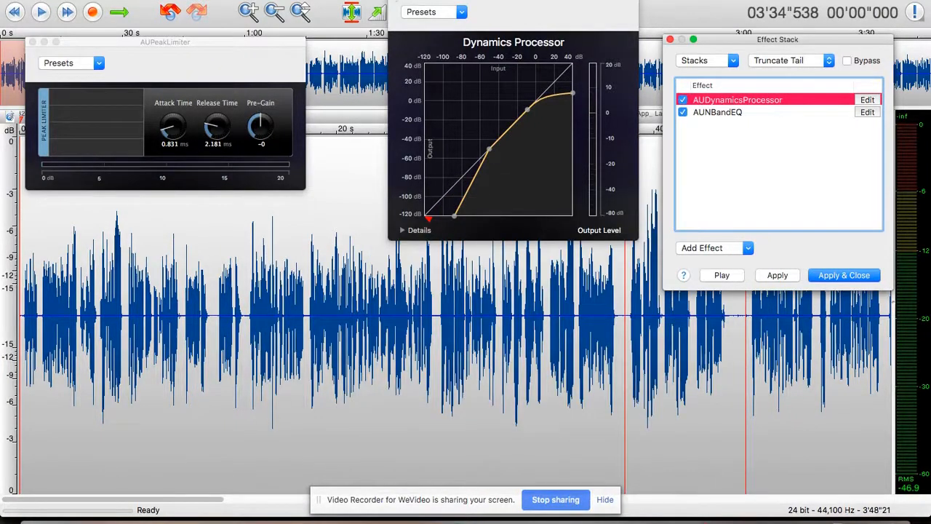
left_click(396, 0)
Step: Add AUPeakLimiter as the third effect and open its settings
left_click(727, 249)
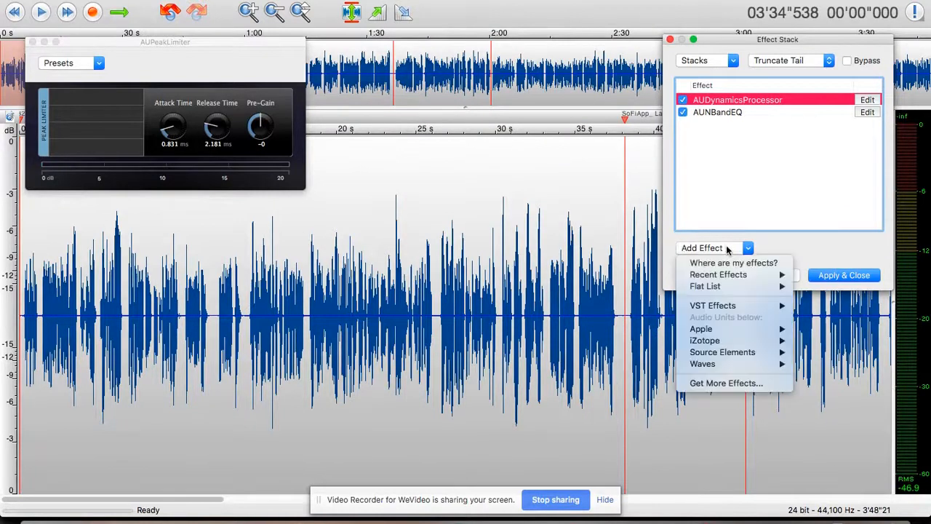
mouse_move(722, 329)
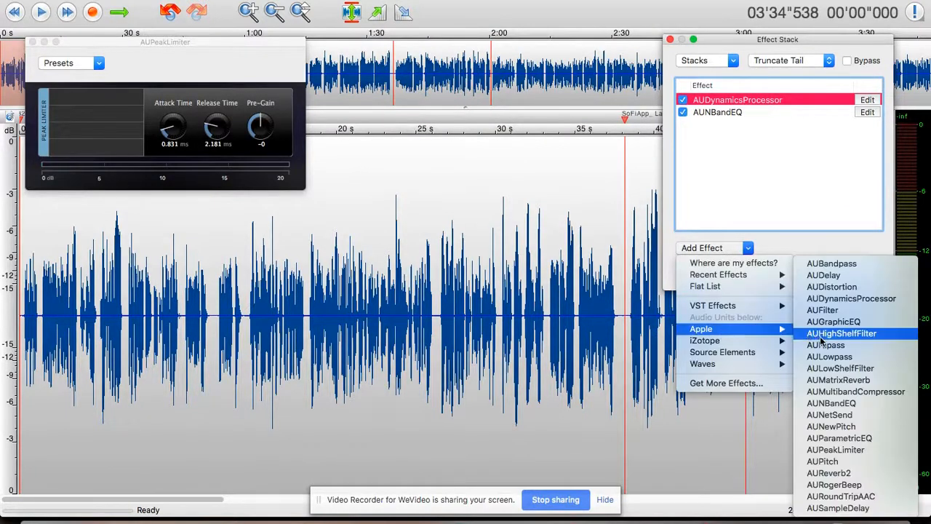
left_click(835, 451)
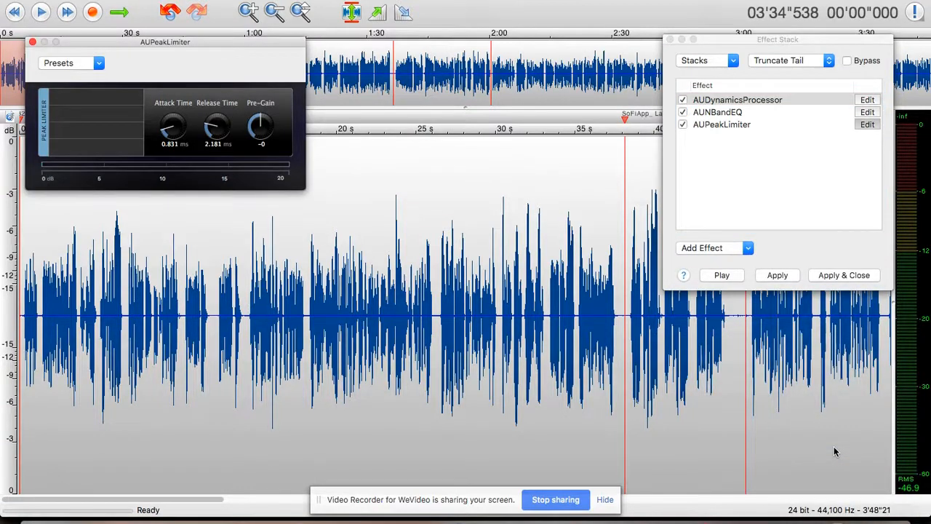
left_click(873, 126)
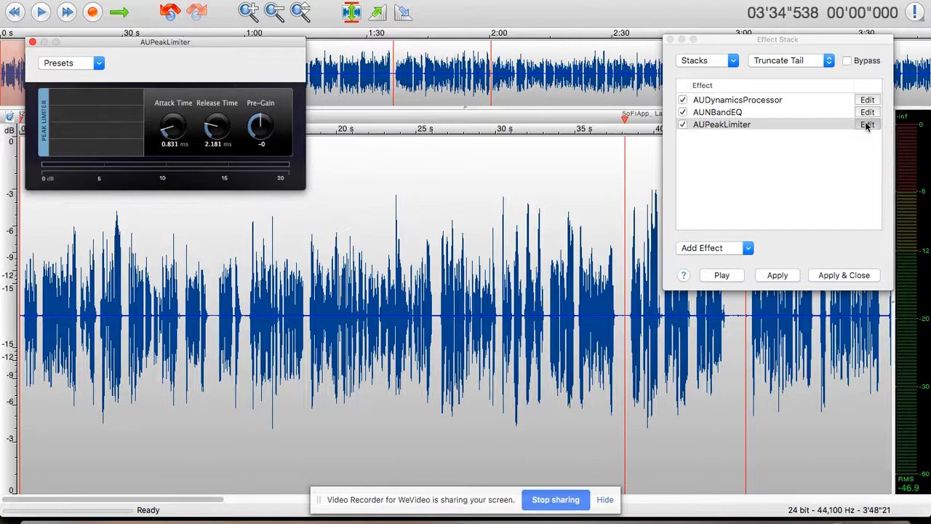
left_click(808, 125)
Step: Separate the overlapping peak limiter editors and close the duplicate one
mouse_move(231, 42)
left_mouse_down()
mouse_move(232, 88)
mouse_move(242, 52)
left_mouse_up()
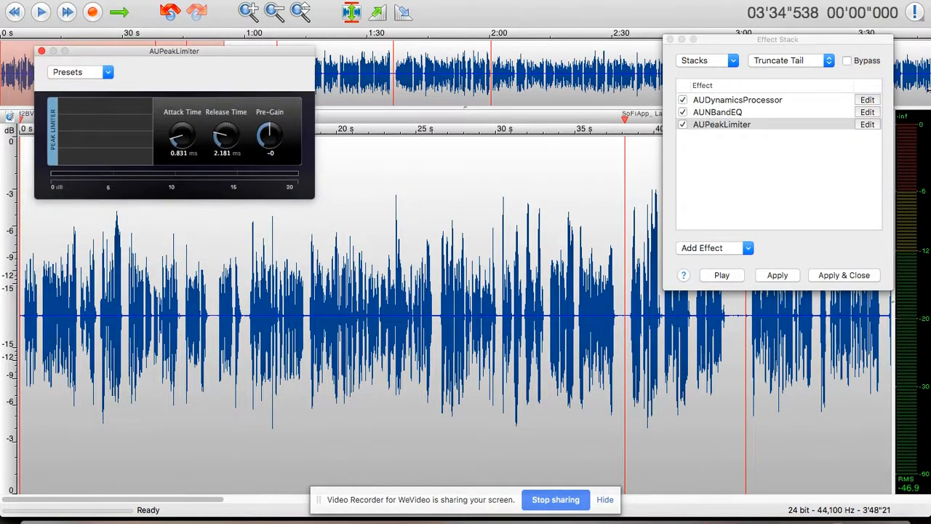
left_click(869, 125)
left_click(872, 129)
left_click(872, 130)
left_click(871, 128)
left_click(871, 128)
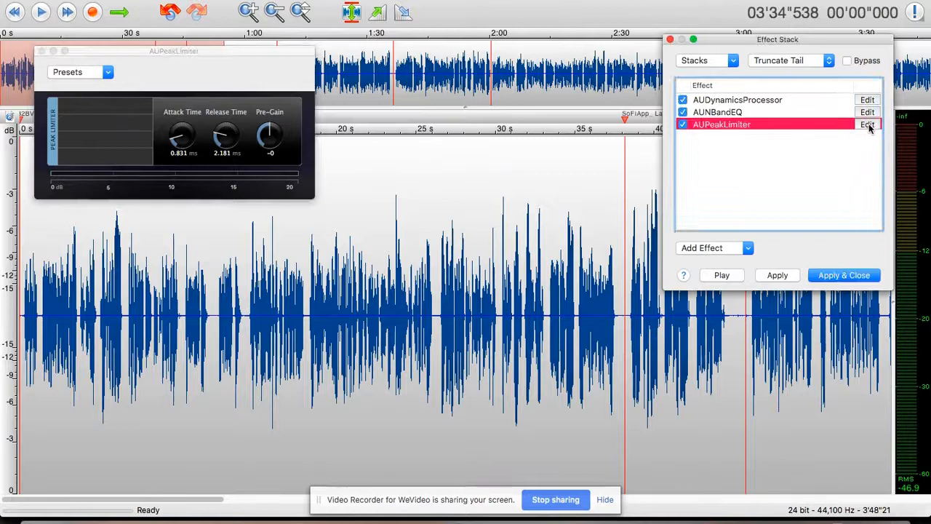
left_click(870, 125)
left_click(870, 126)
left_click(869, 126)
left_click(870, 127)
left_click(868, 125)
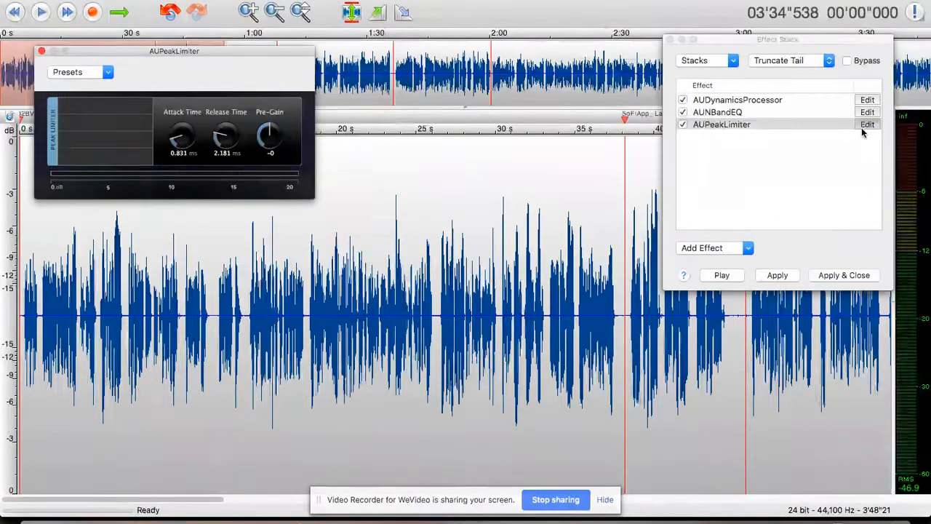
left_click_drag(293, 53, 457, 176)
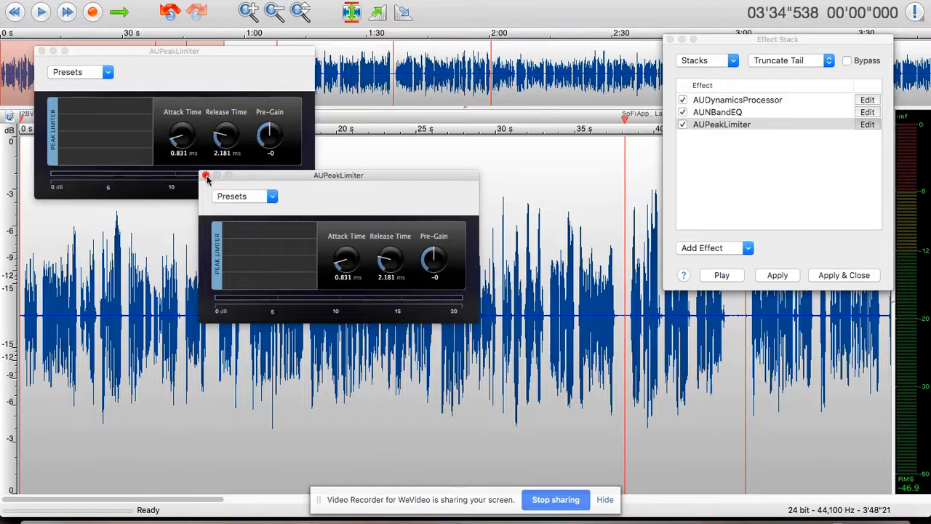
left_click(205, 177)
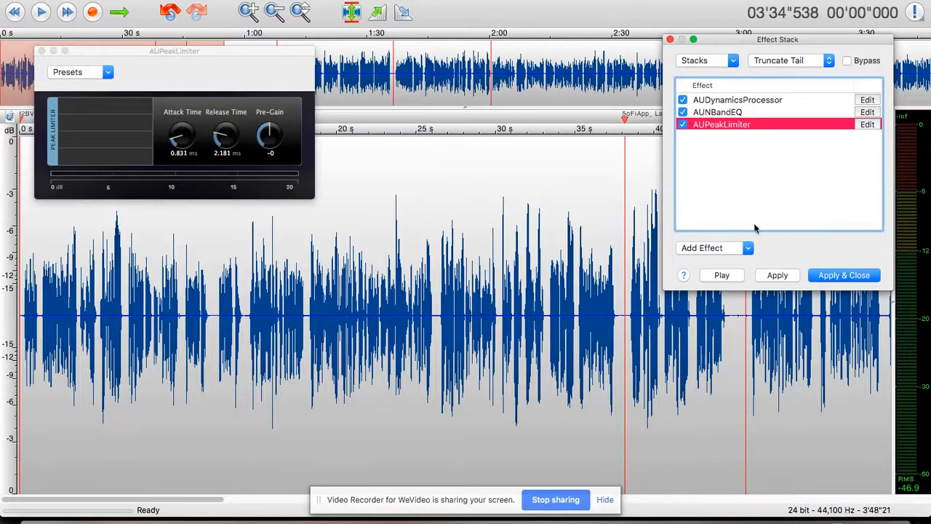
Step: Add the Waves DeEsser (m) as the fourth effect and close the de-esser and limiter editors
left_click(748, 251)
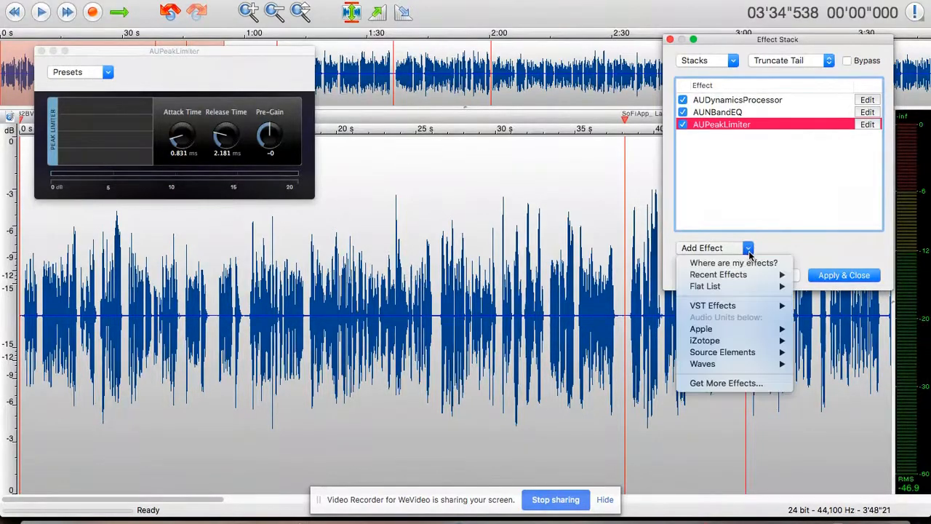
mouse_move(740, 365)
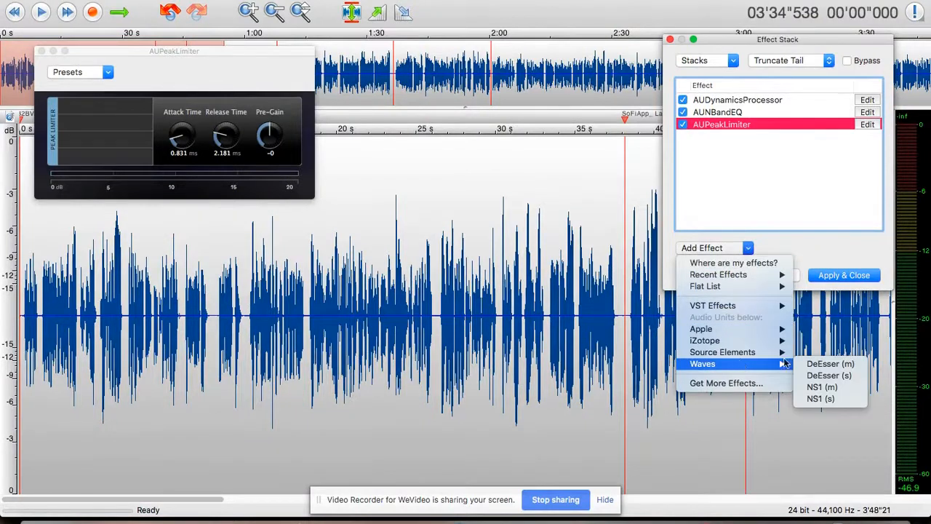
left_click(822, 364)
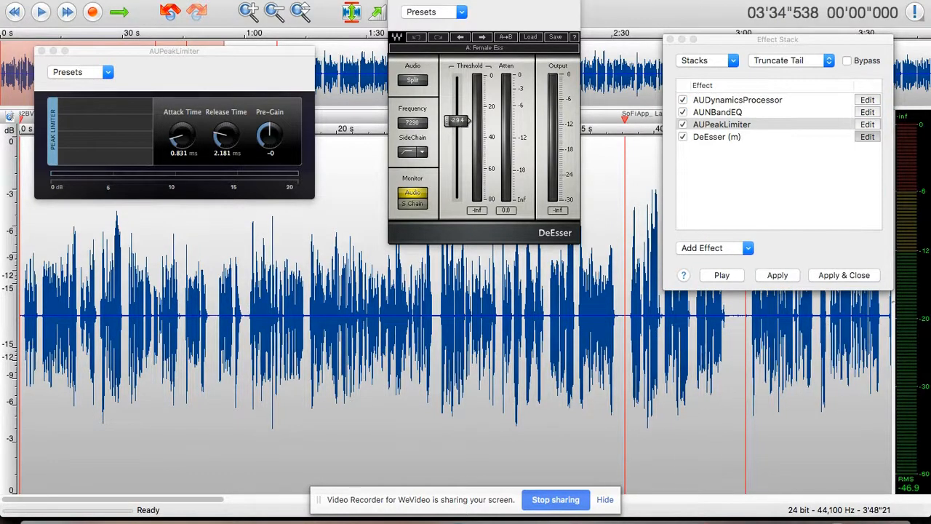
left_click(397, 2)
left_click(42, 51)
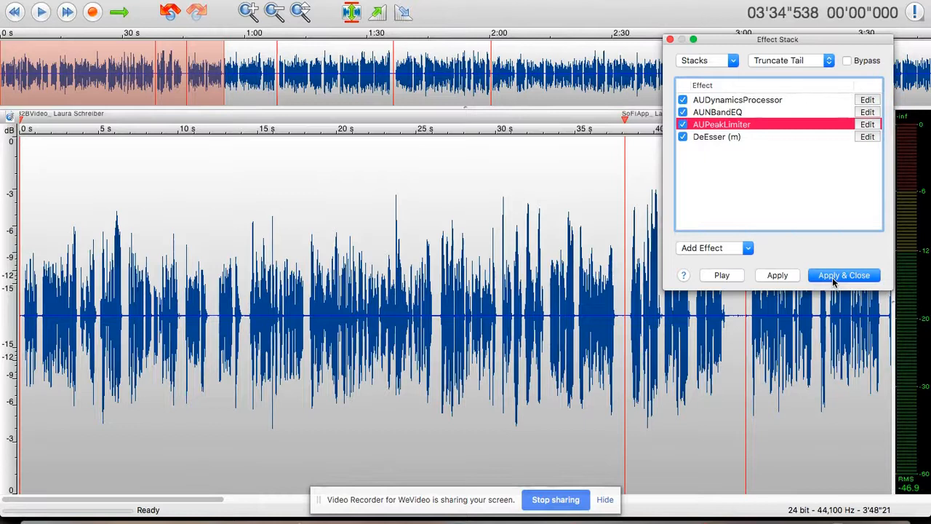
left_click(732, 64)
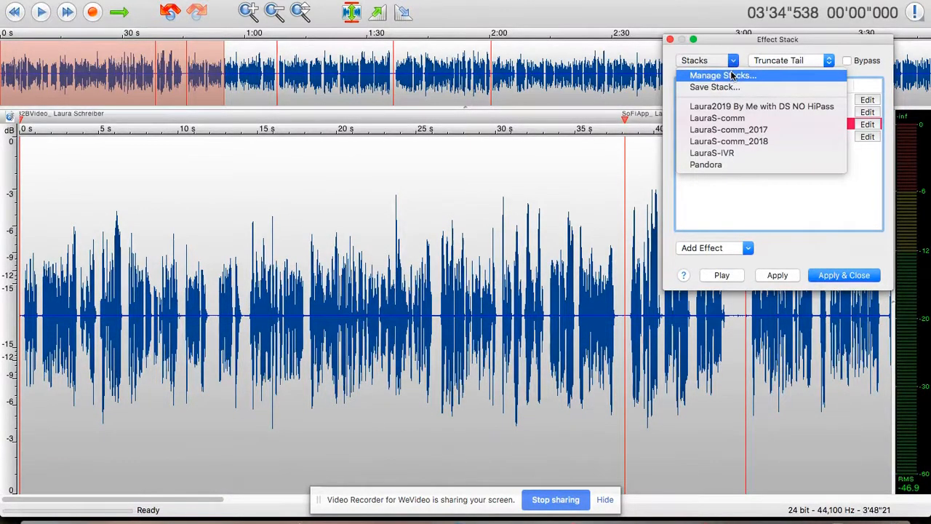
Step: Save the stack with its default 'New Stack' name replaced by 'test stack'
left_click(732, 86)
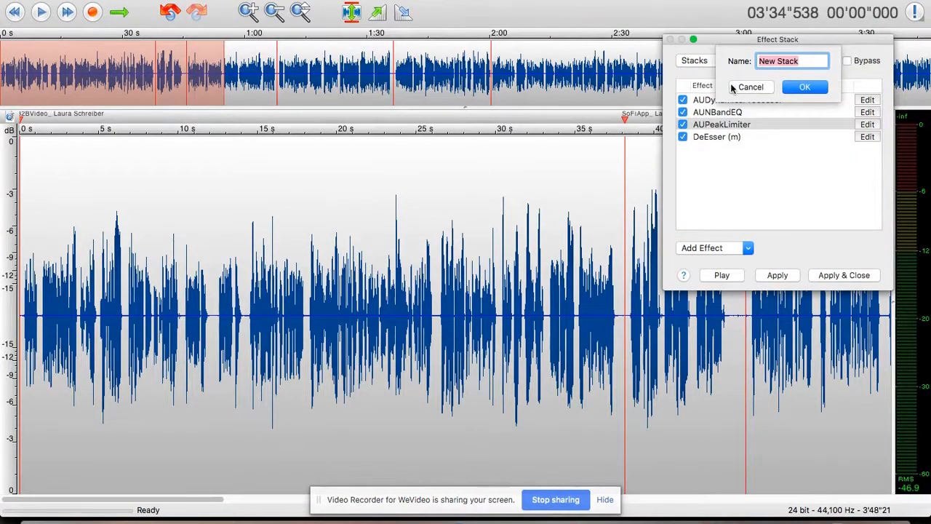
key("BackSpace")
type("test stack")
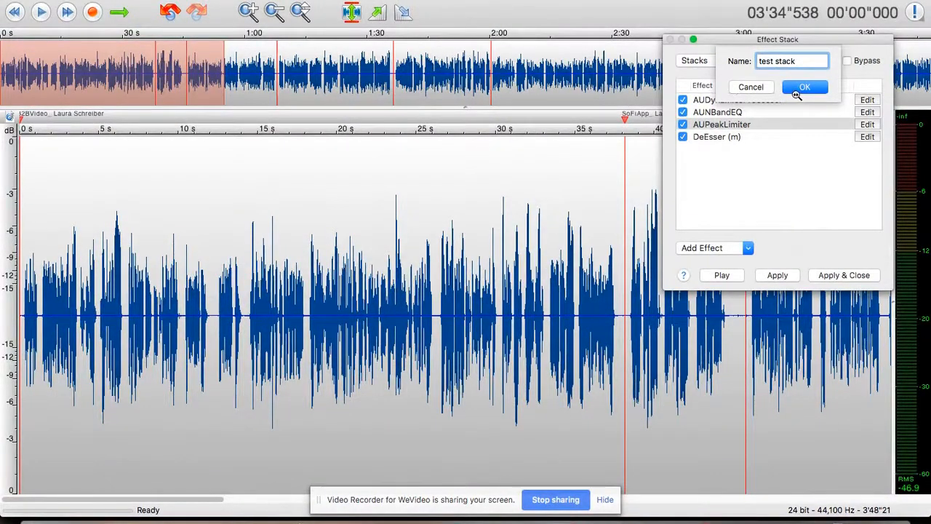
left_click(797, 89)
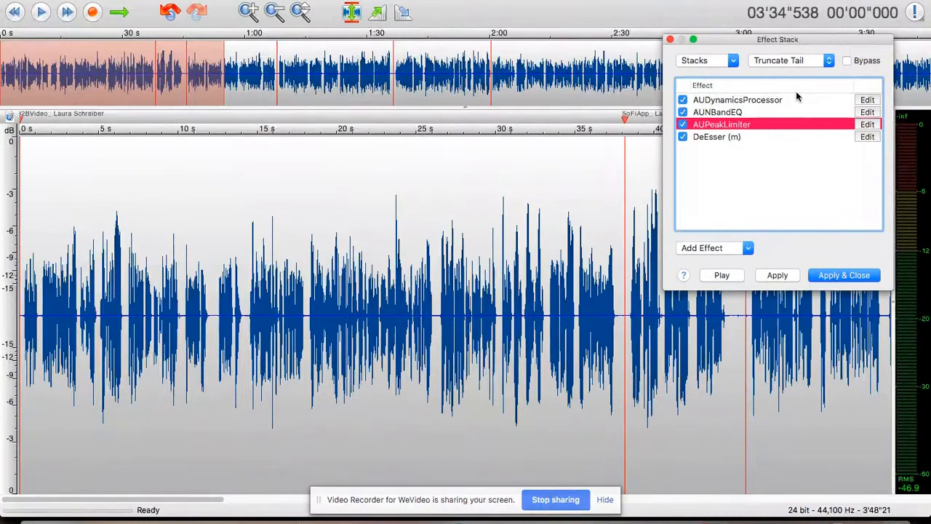
Step: Apply the stack to the audio, close the Effect Stack window, and set the playhead near 10 s
left_click(837, 275)
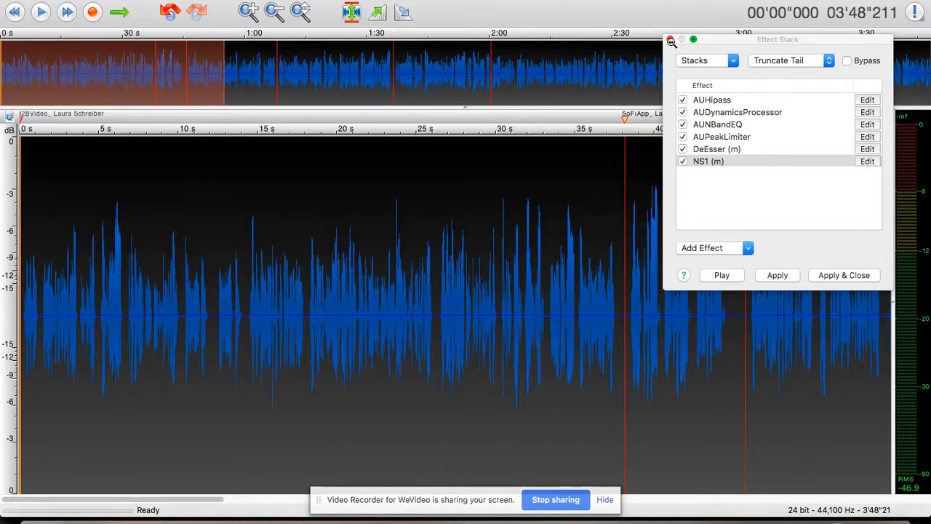
left_click(670, 42)
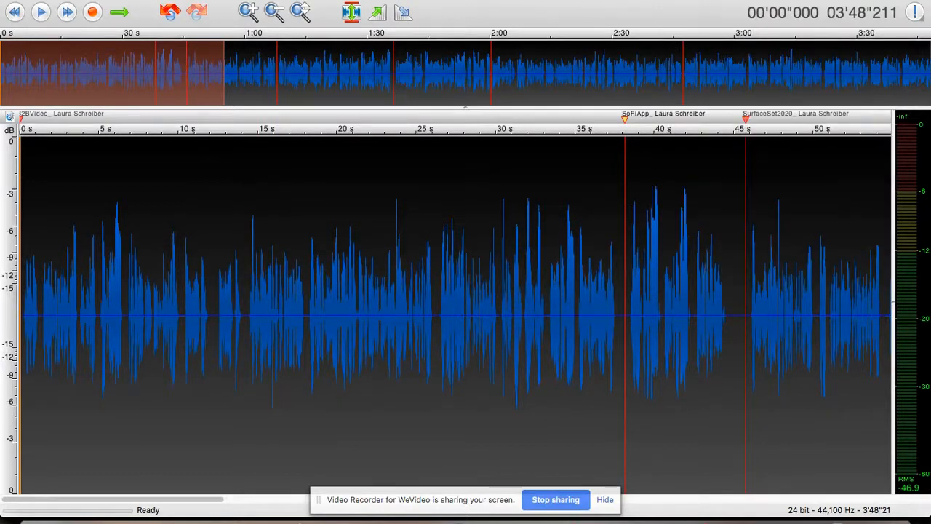
left_click(185, 199)
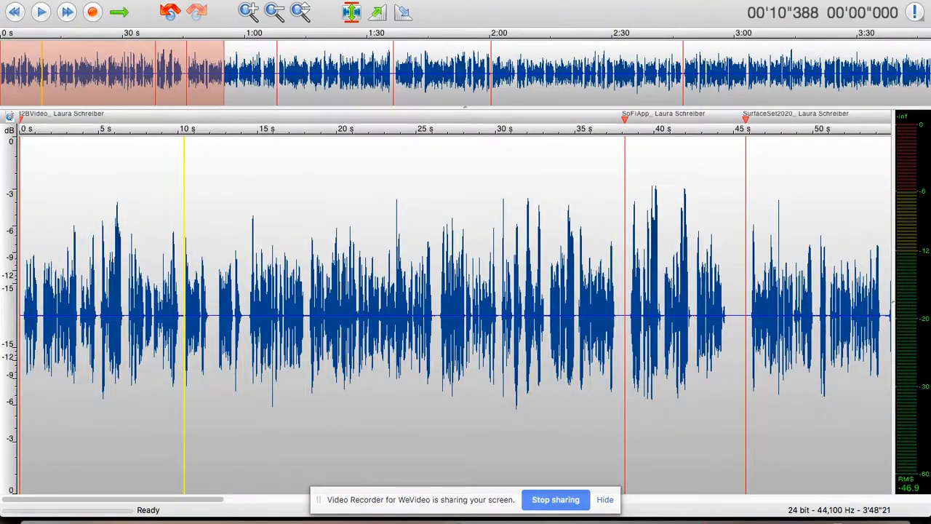
left_click(139, 0)
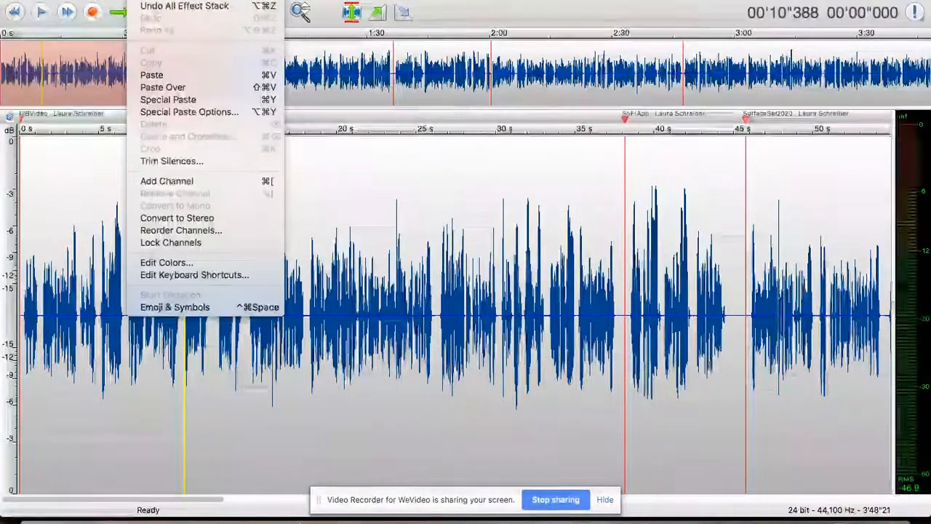
left_click(212, 276)
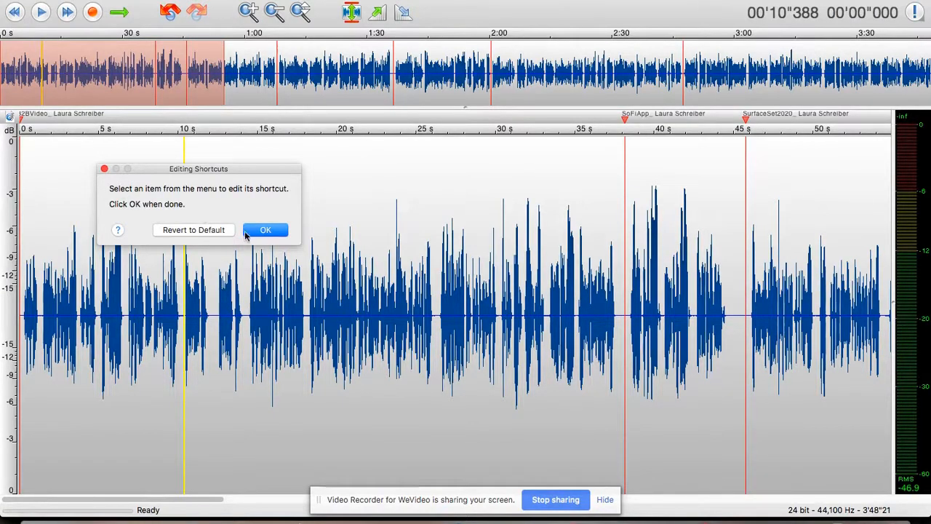
left_click(104, 170)
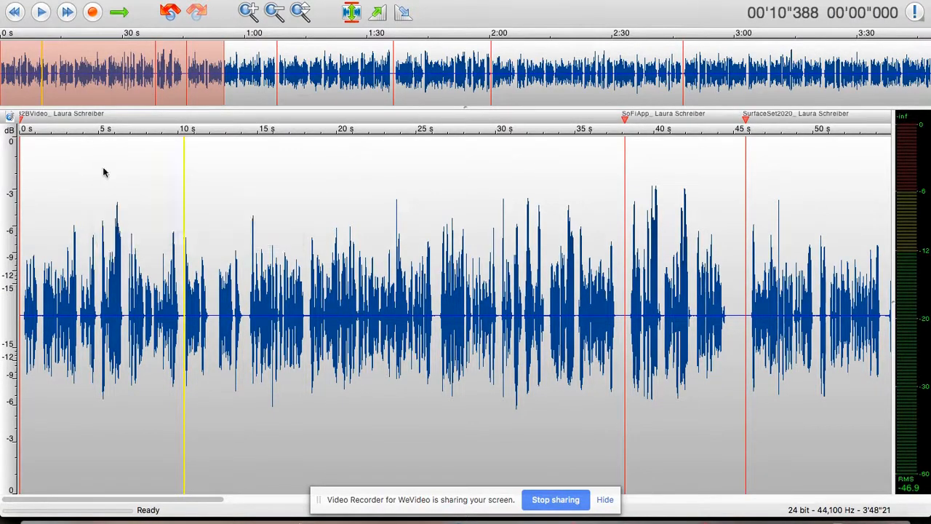